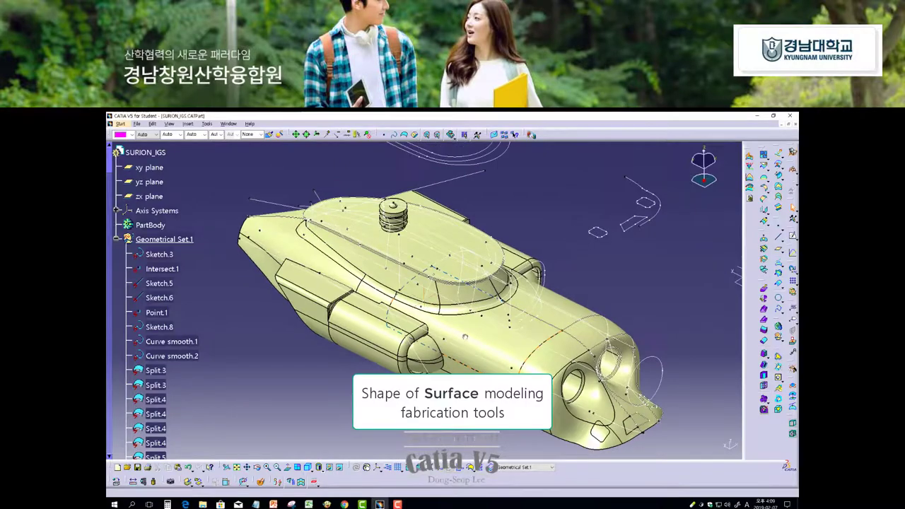
Step: Orbit the fuselage surface model to view it from new angles
mouse_move(434, 332)
middle_down()
mouse_move(319, 320)
mouse_move(391, 344)
mouse_move(490, 329)
middle_up()
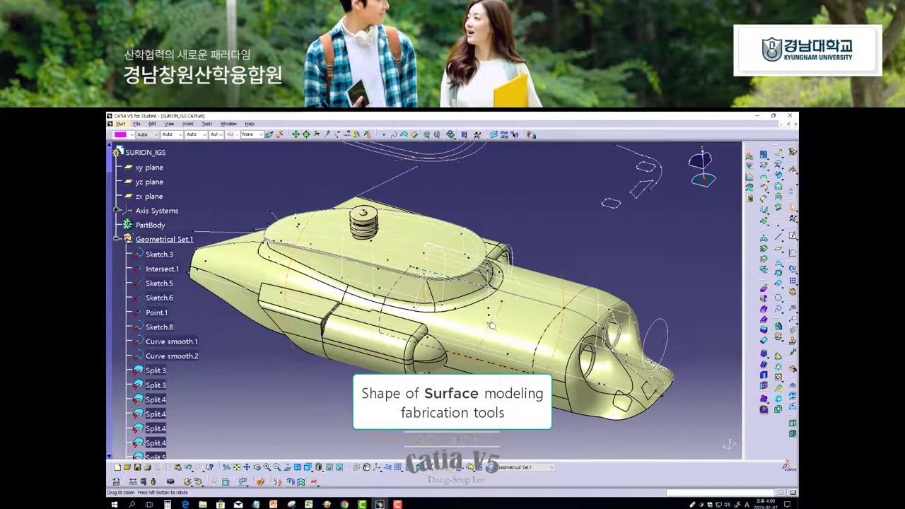
middle_drag(492, 325, 491, 325)
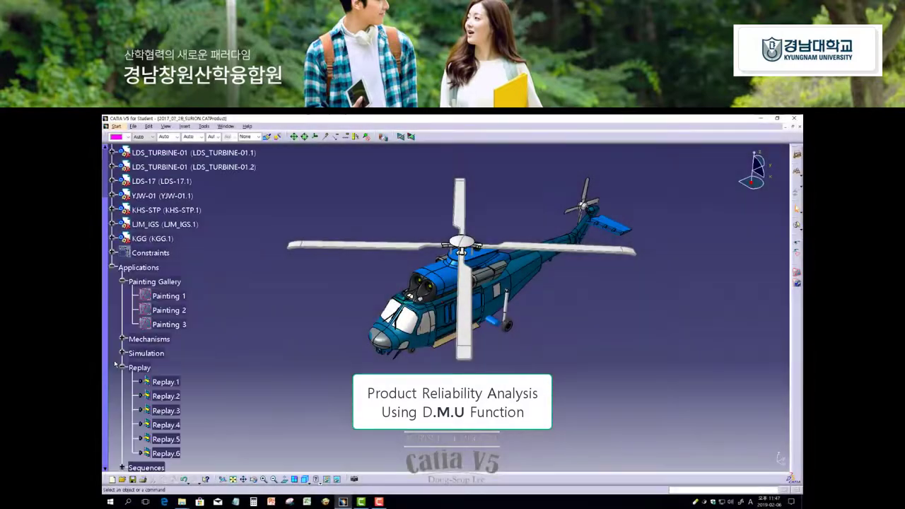
Step: Collapse the Painting Gallery branch and switch to the DMU Navigator workbench
click(122, 281)
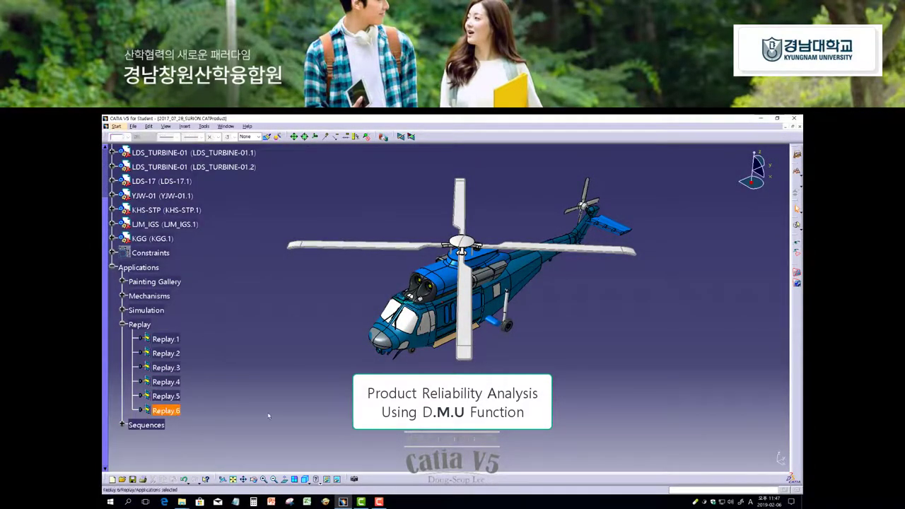
click(115, 127)
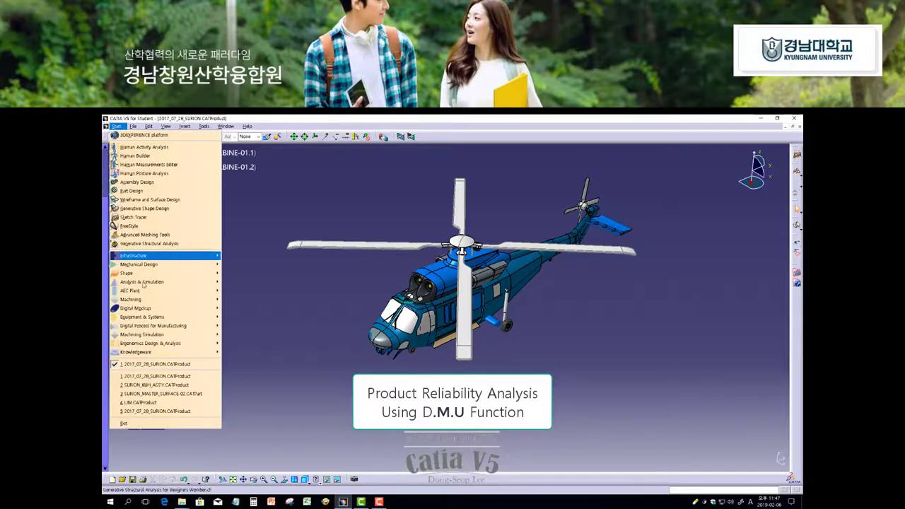
mouse_move(135, 308)
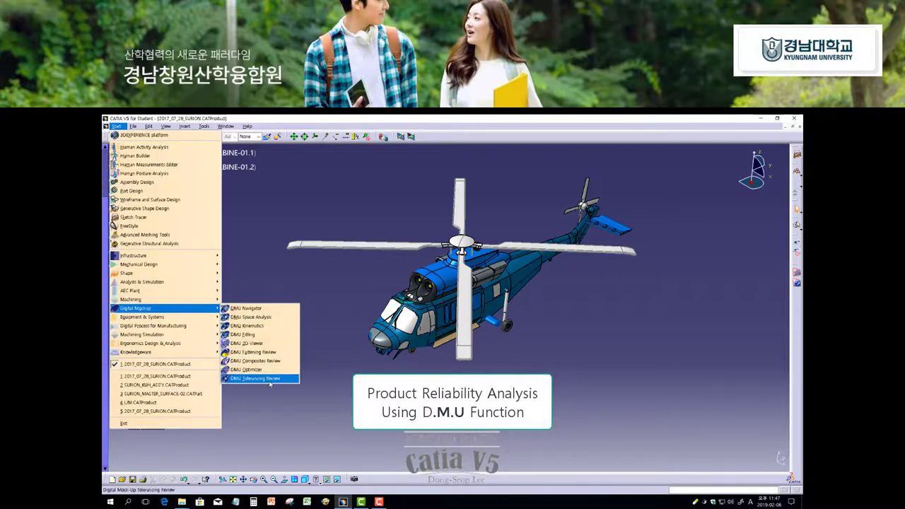
click(256, 308)
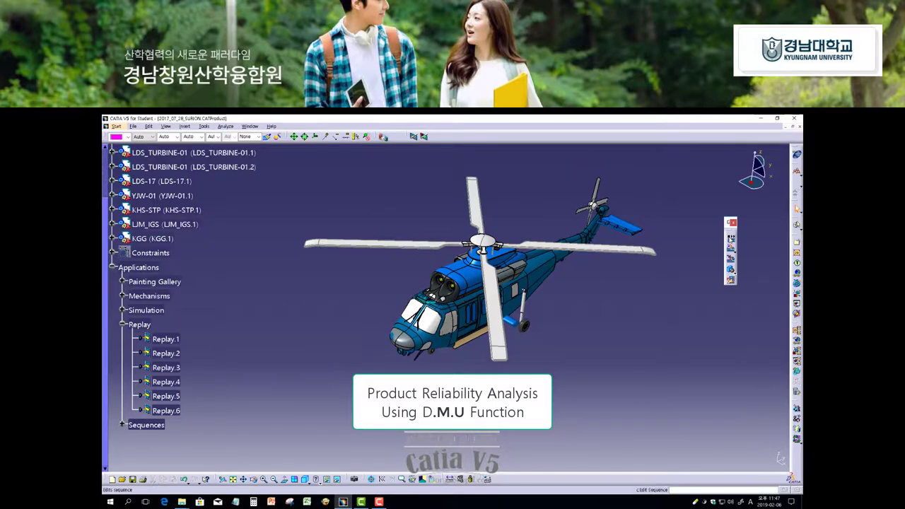
Step: Play the Replay.6 rotor animation in the Simulation Player, moved clear of the helicopter
click(731, 239)
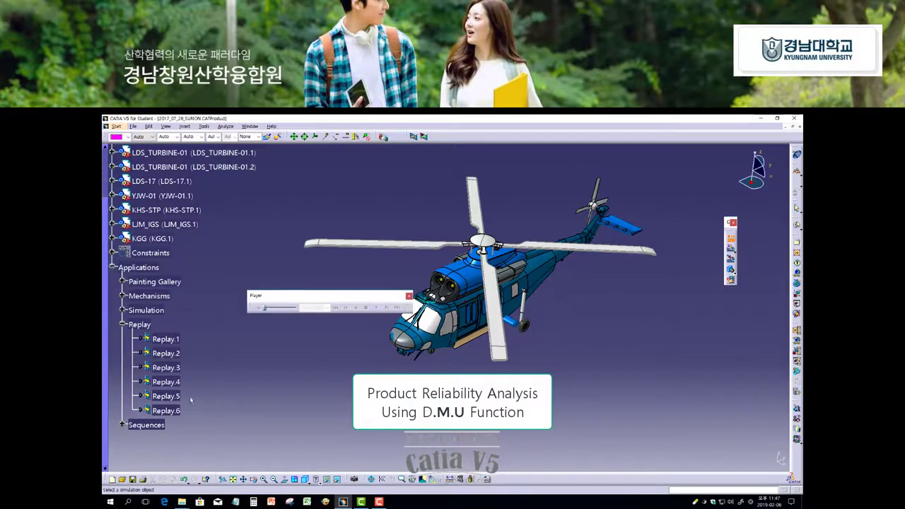
drag(625, 156, 625, 156)
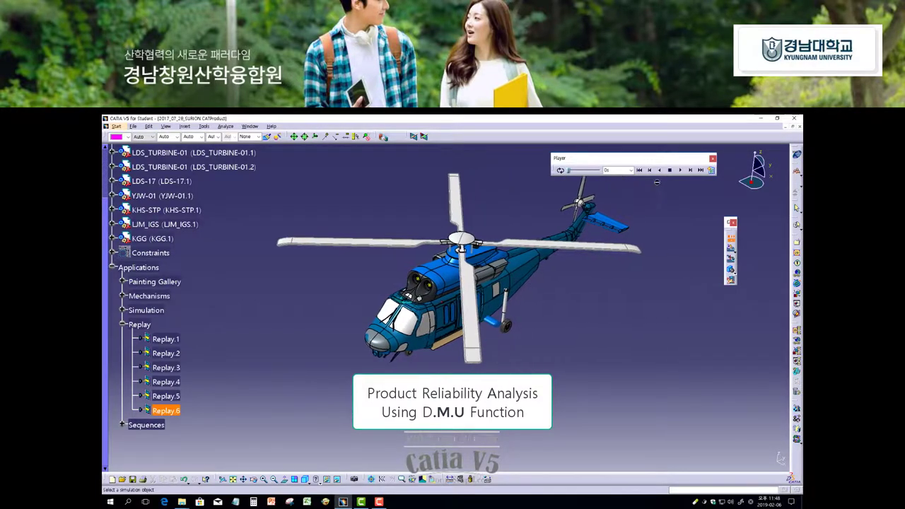
click(681, 170)
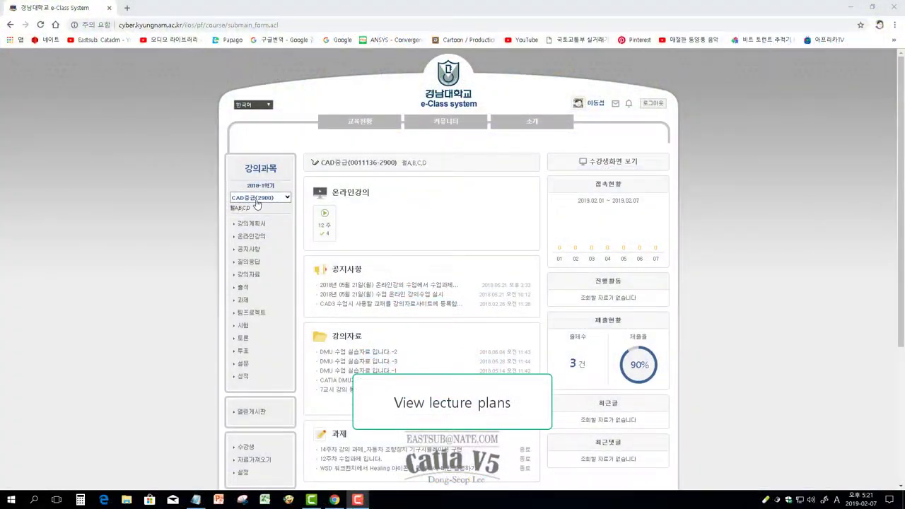
Step: Open the CAD중급(2900) course's lecture plan and browse its 16-week class schedule
click(258, 202)
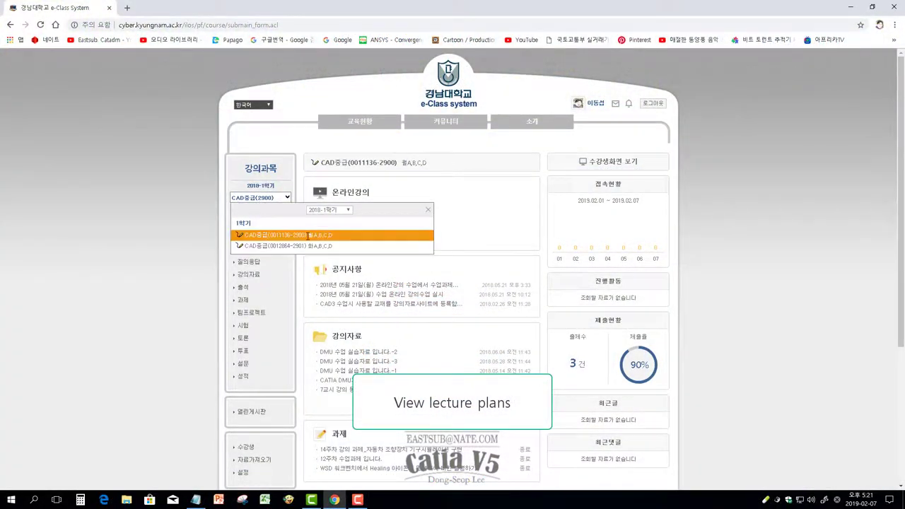
click(248, 227)
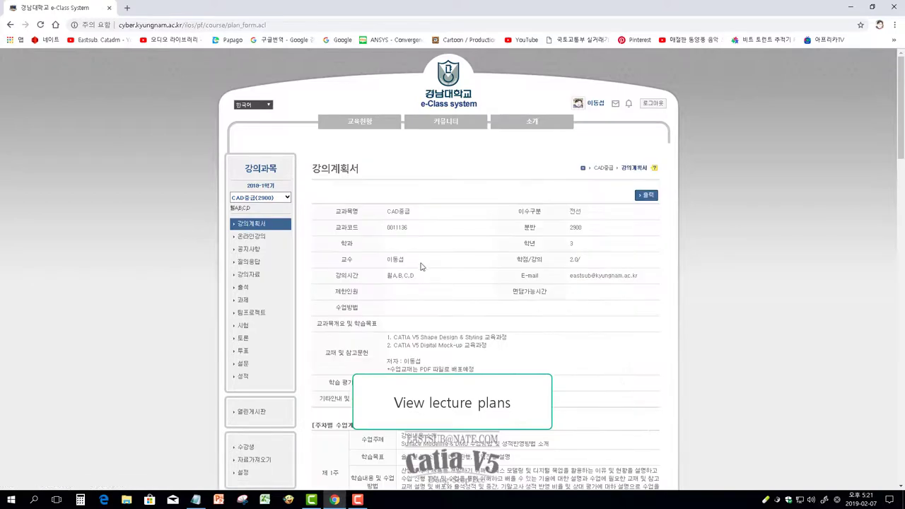
scroll(425, 262, down, 3)
scroll(425, 263, down, 2)
scroll(425, 262, down, 1)
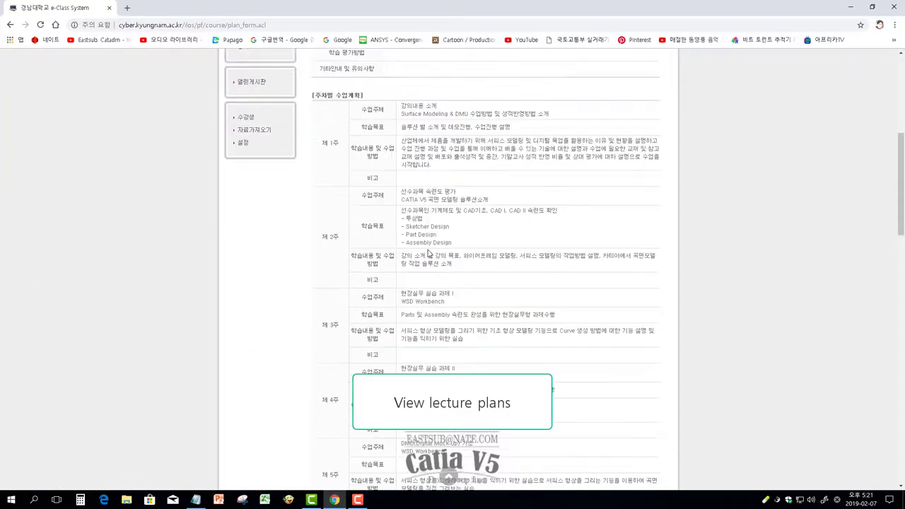
ctrl+scroll(425, 262, up, 1)
ctrl+scroll(425, 262, up, 1)
ctrl+scroll(426, 257, up, 1)
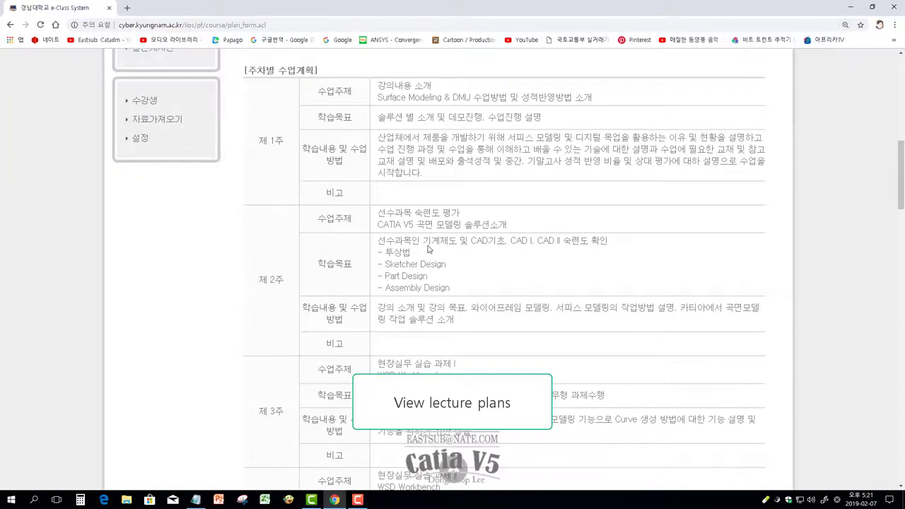
scroll(269, 122, down, 1)
scroll(268, 121, up, 1)
scroll(269, 135, down, 2)
scroll(268, 143, down, 1)
scroll(268, 144, down, 1)
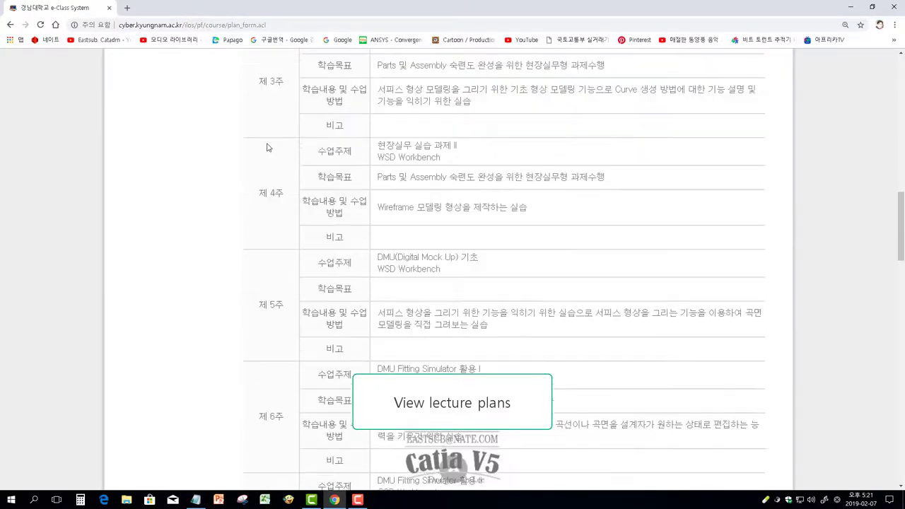
scroll(268, 145, down, 2)
scroll(267, 147, down, 1)
scroll(267, 147, down, 2)
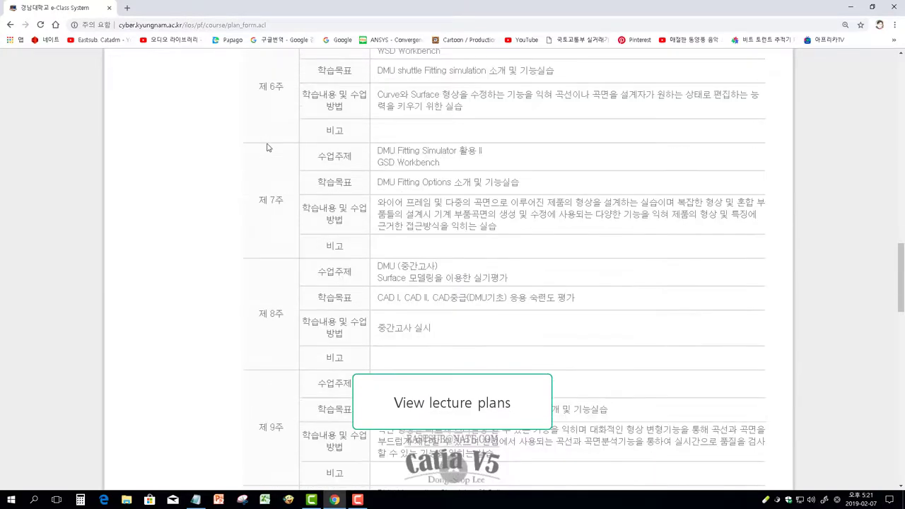
scroll(268, 146, down, 1)
scroll(228, 147, down, 2)
scroll(227, 150, down, 1)
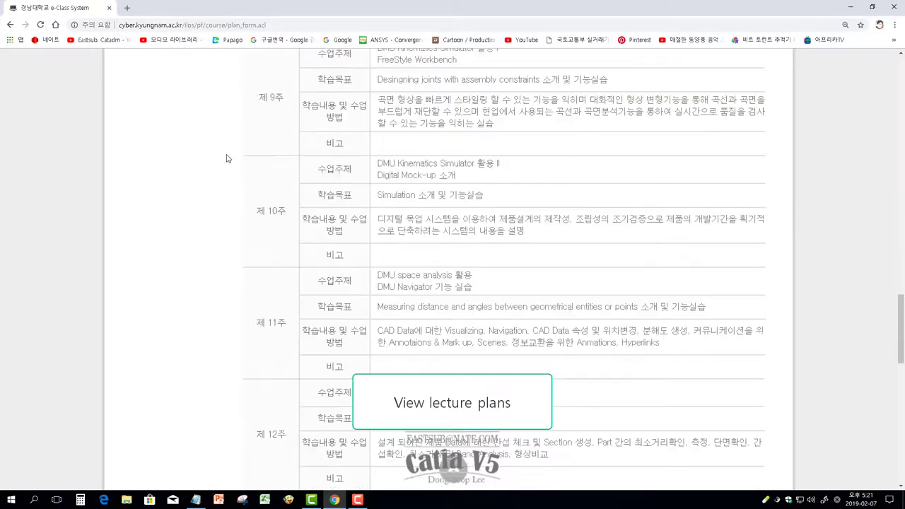
scroll(228, 154, down, 1)
scroll(227, 158, down, 1)
scroll(226, 158, down, 1)
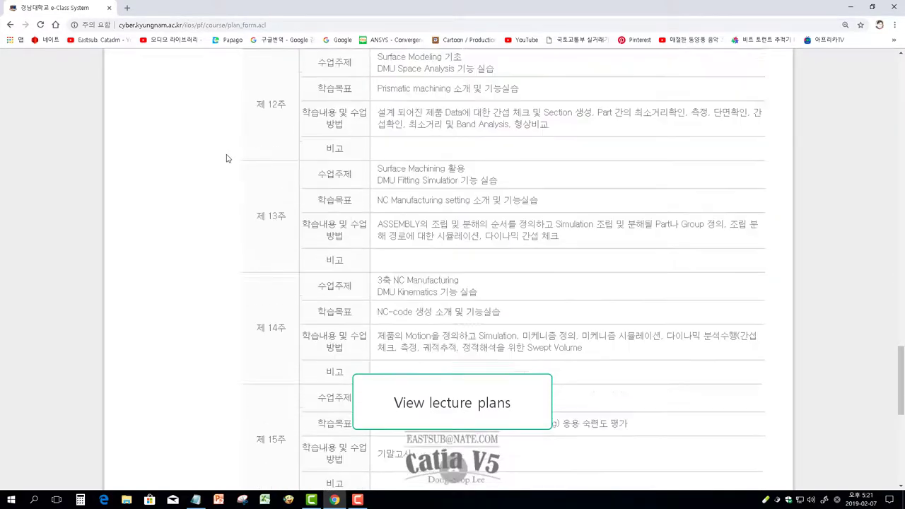
scroll(226, 159, down, 1)
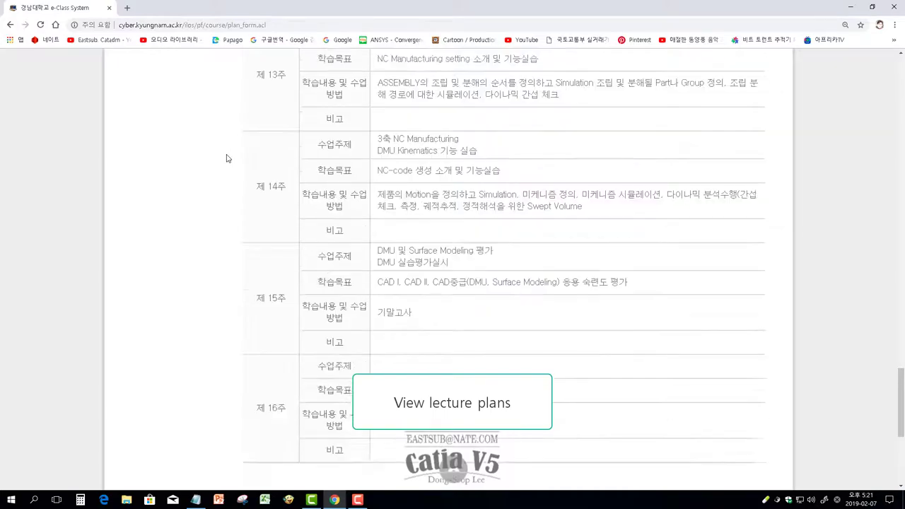
scroll(227, 158, up, 1)
scroll(148, 106, up, 1)
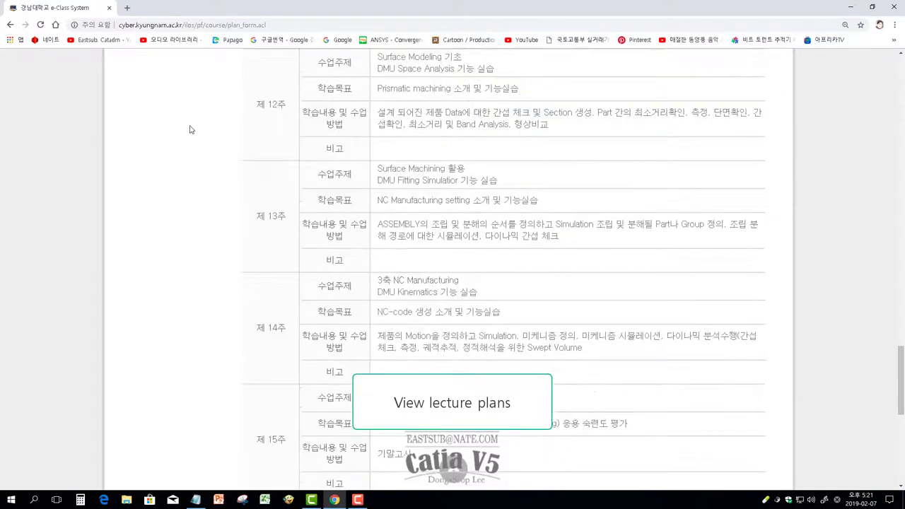
scroll(187, 125, up, 2)
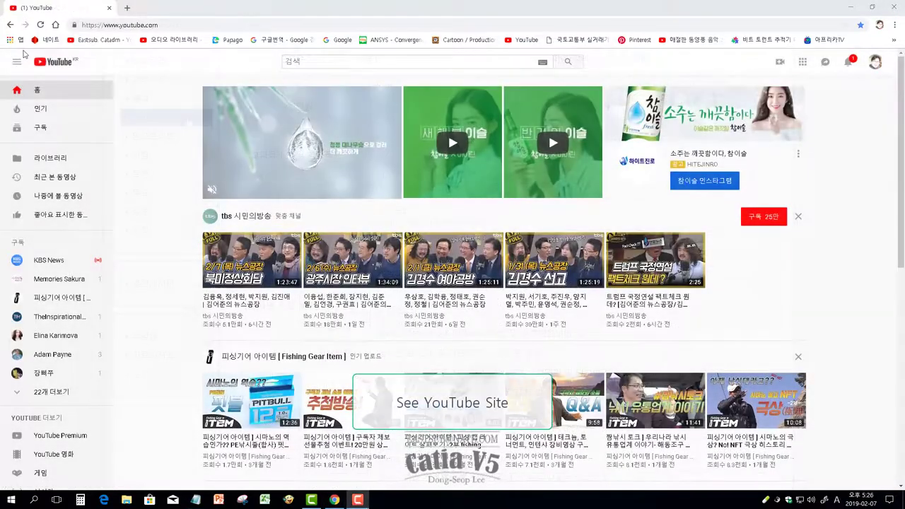
Step: Search YouTube for 'CATADM' and browse the channel's CATIA V5 uploads
scroll(43, 60, down, 3)
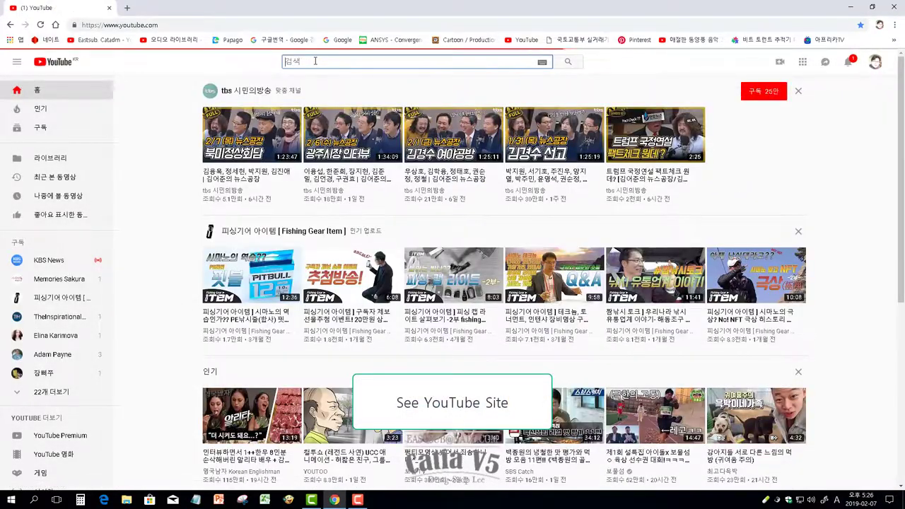
text(CA)
key(BackSpace)
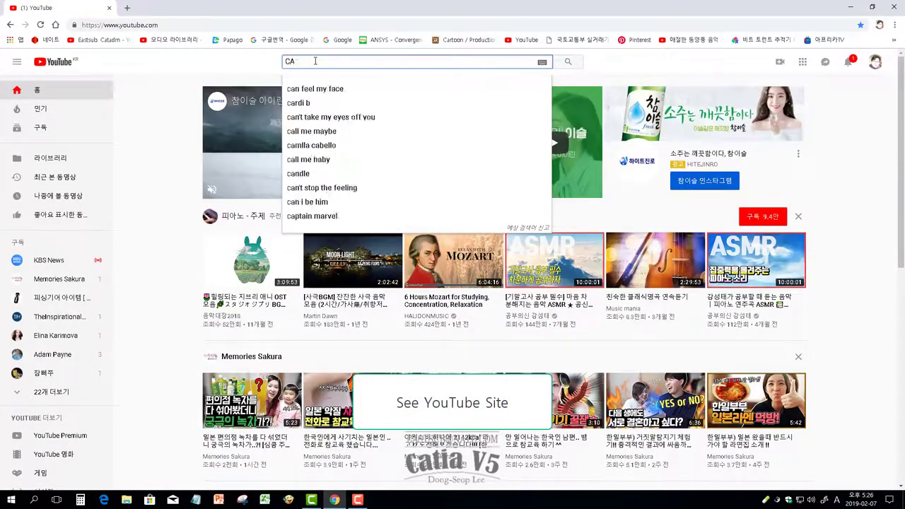
text(TADM)
key(Return)
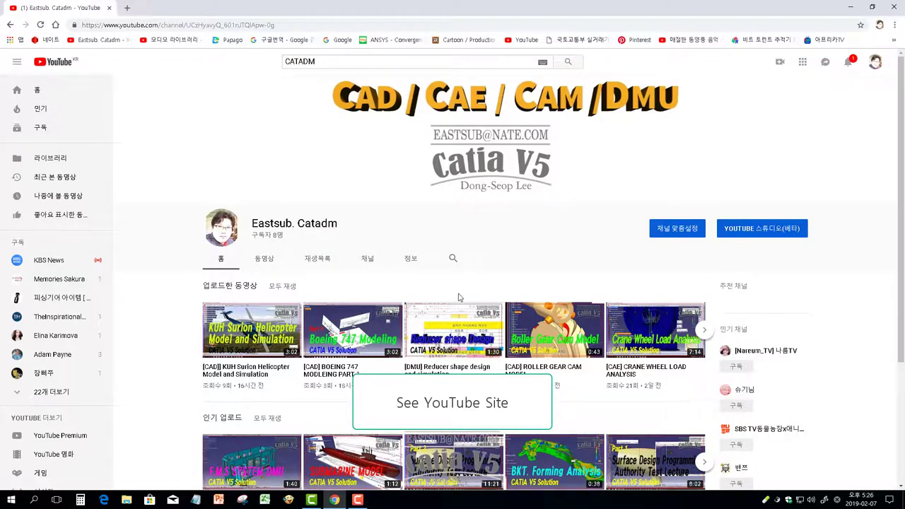
scroll(458, 297, down, 2)
scroll(458, 296, up, 1)
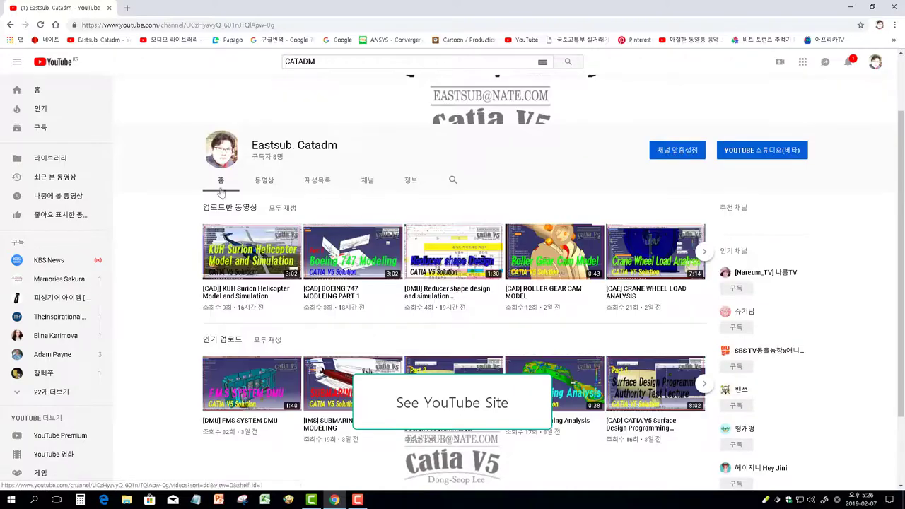
scroll(296, 210, up, 1)
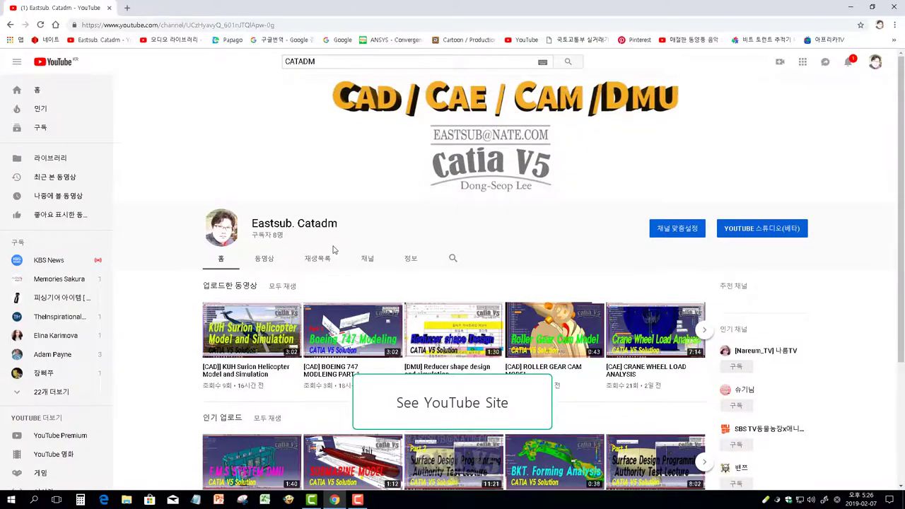